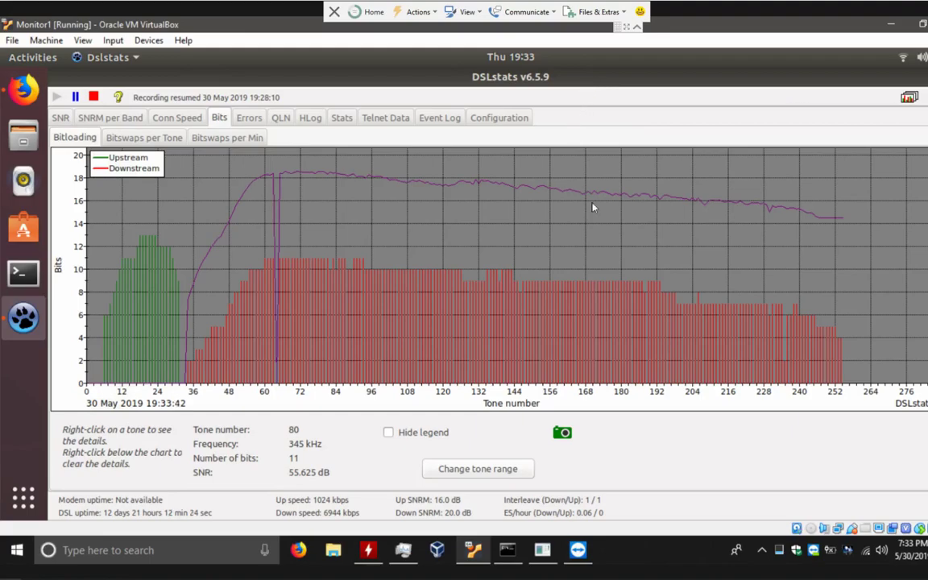
# Step: Switch to the MTPuTTY COM7 session and run xdslctl to list its usage options
pyautogui.click(542, 550)
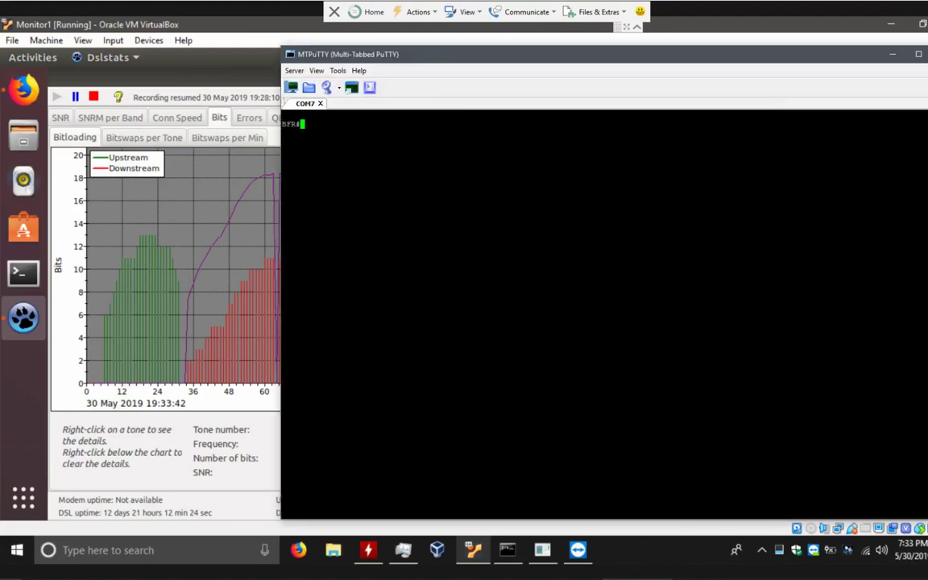
pyautogui.moveTo(637, 52); pyautogui.dragTo(561, 50)
pyautogui.click(379, 121)
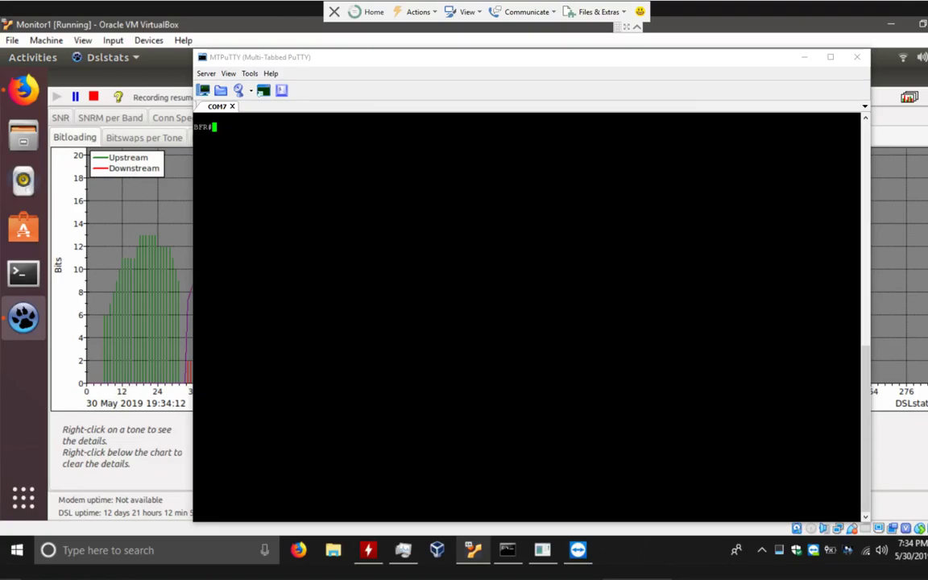
pyautogui.write('xdslctl')
pyautogui.press('Return')
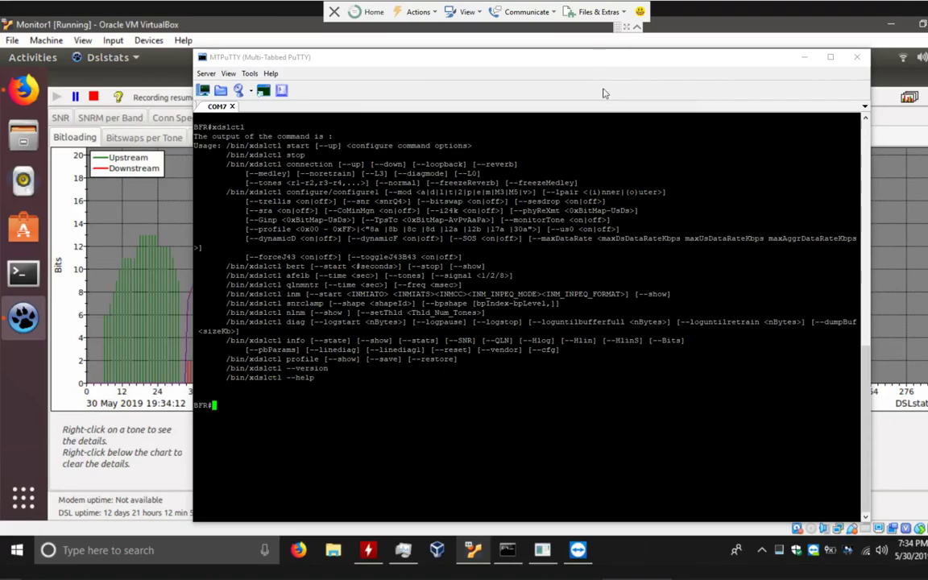
pyautogui.moveTo(427, 57); pyautogui.dragTo(485, 45)
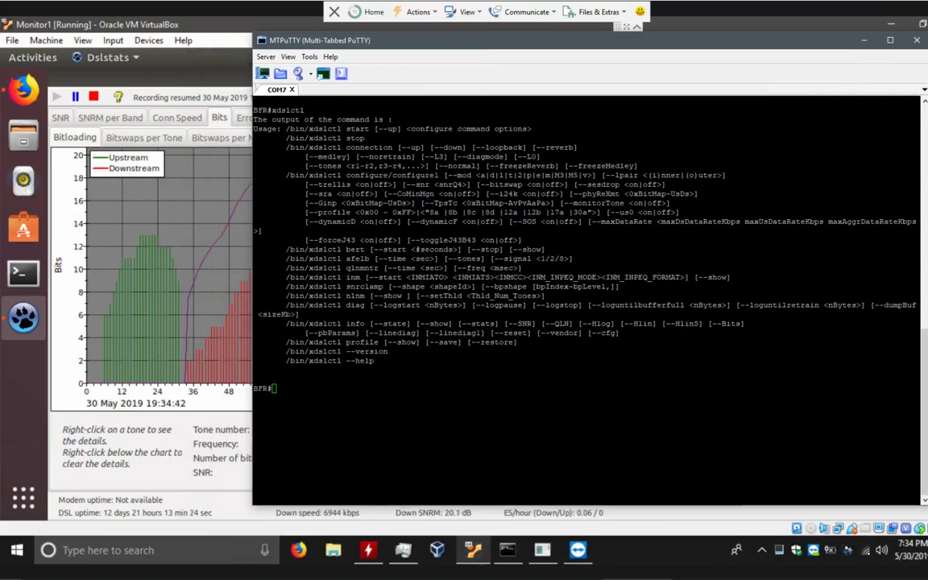
# Step: Return to DSLstats in the Monitor1 virtual machine, show the SNR Margin chart and pause the recording
pyautogui.click(153, 465)
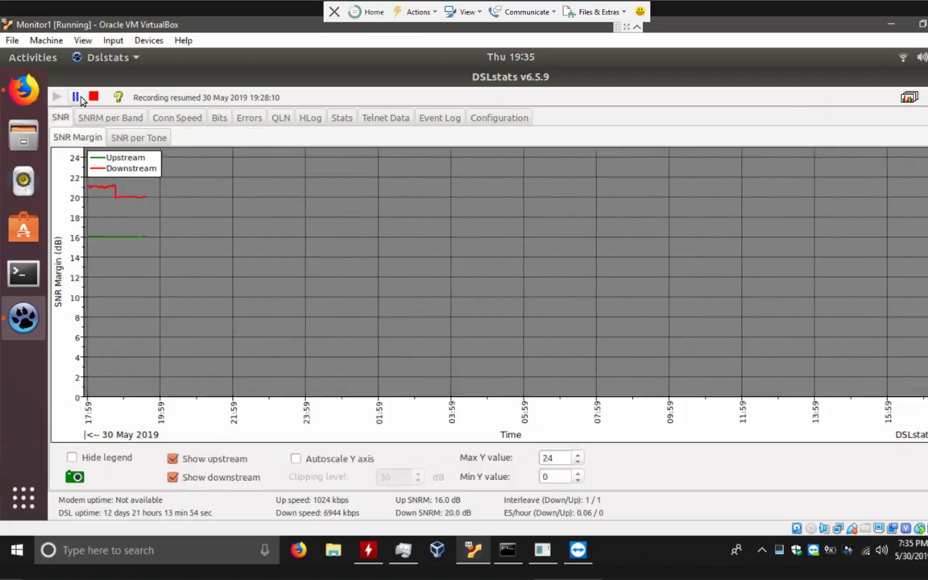
pyautogui.click(76, 96)
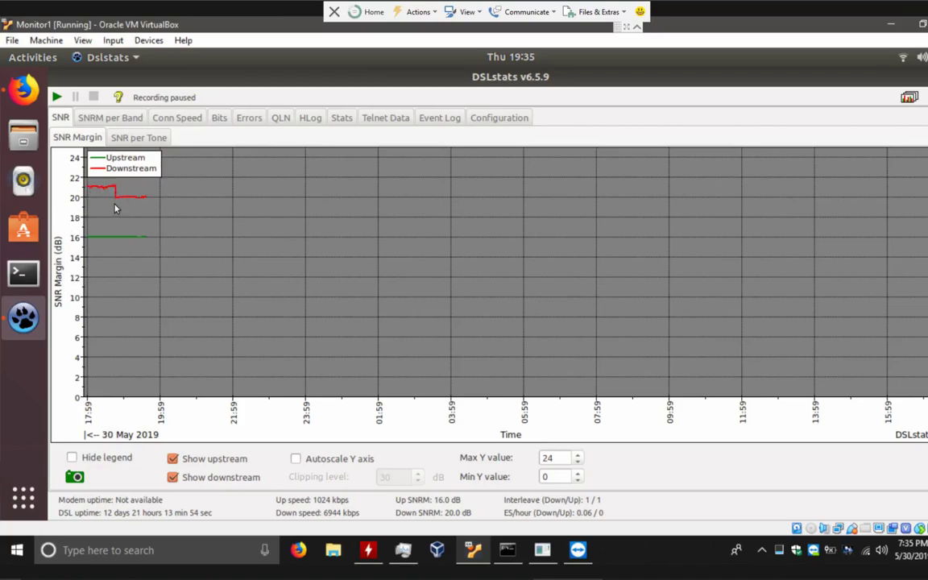
# Step: Inspect the frequency, bit count and SNR of individual downstream tones across the Bitloading chart
pyautogui.click(219, 119)
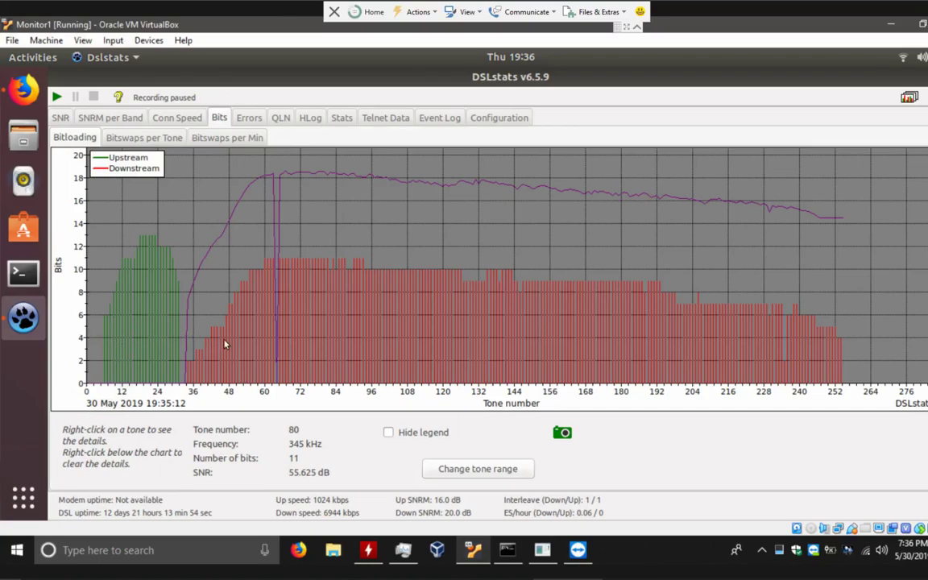
pyautogui.rightClick(439, 313)
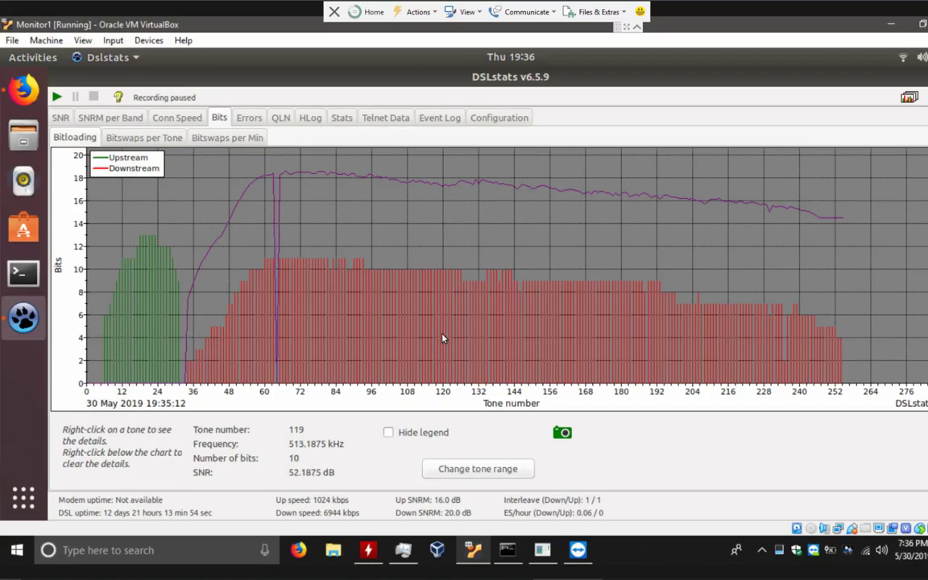
pyautogui.rightClick(551, 346)
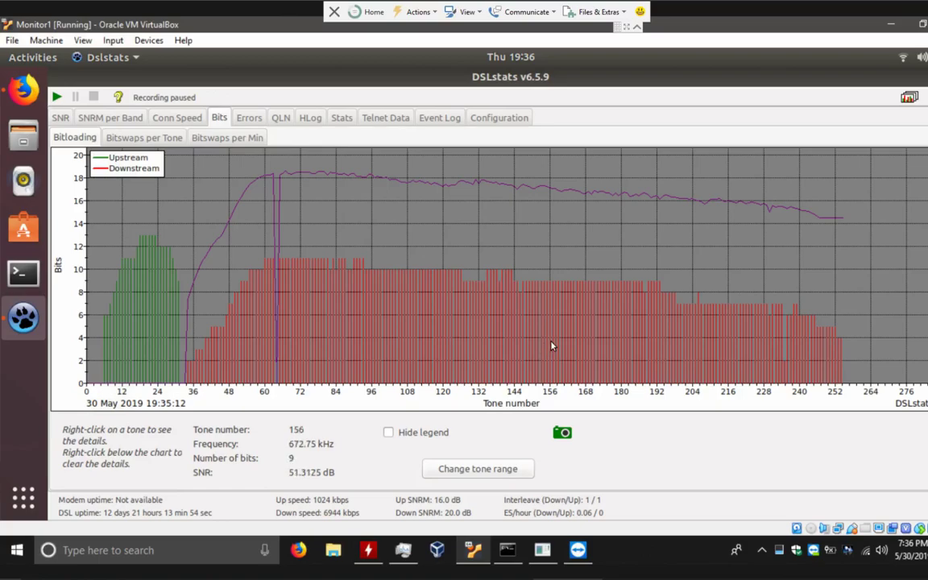
pyautogui.rightClick(627, 339)
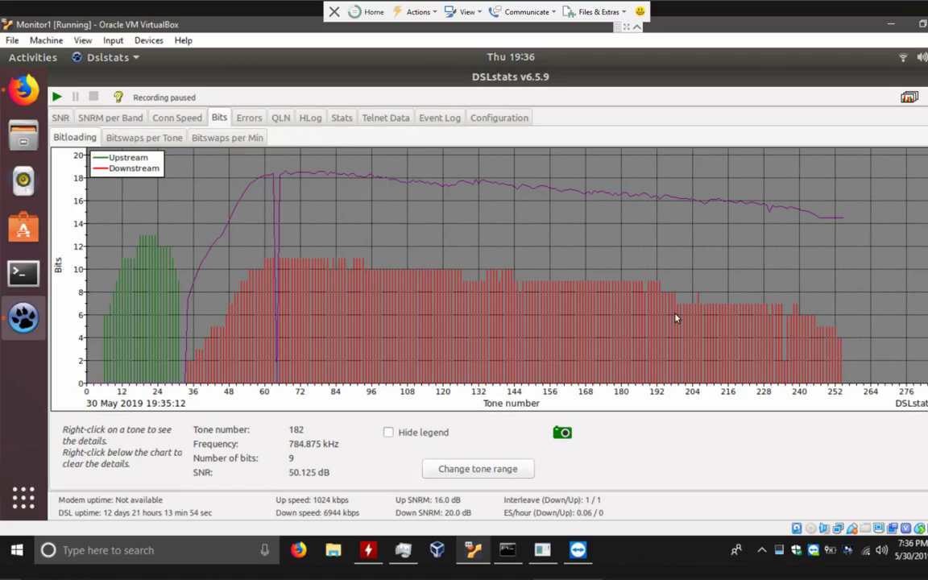
pyautogui.rightClick(374, 314)
pyautogui.rightClick(287, 342)
pyautogui.rightClick(242, 349)
pyautogui.rightClick(267, 362)
pyautogui.rightClick(196, 367)
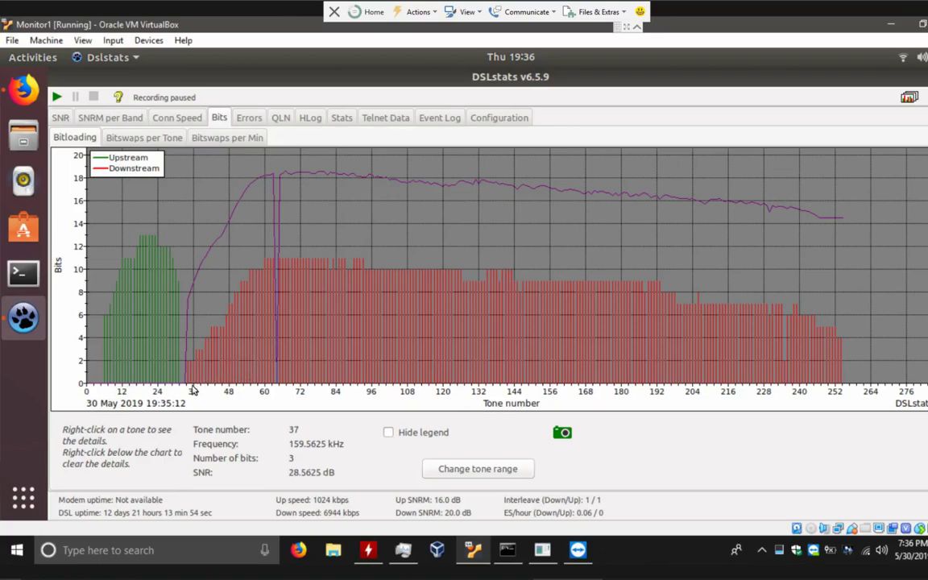
pyautogui.rightClick(188, 377)
pyautogui.rightClick(193, 376)
pyautogui.rightClick(594, 336)
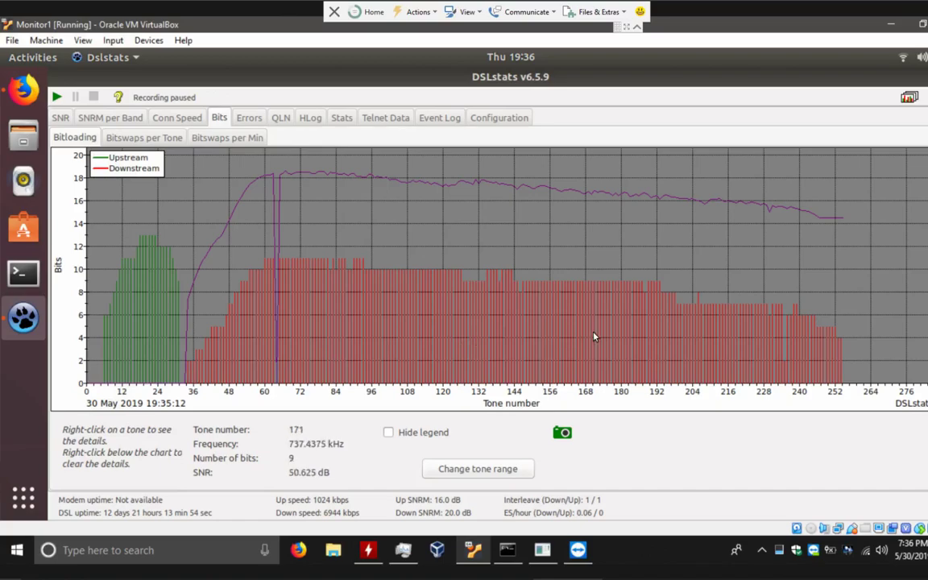
pyautogui.rightClick(787, 371)
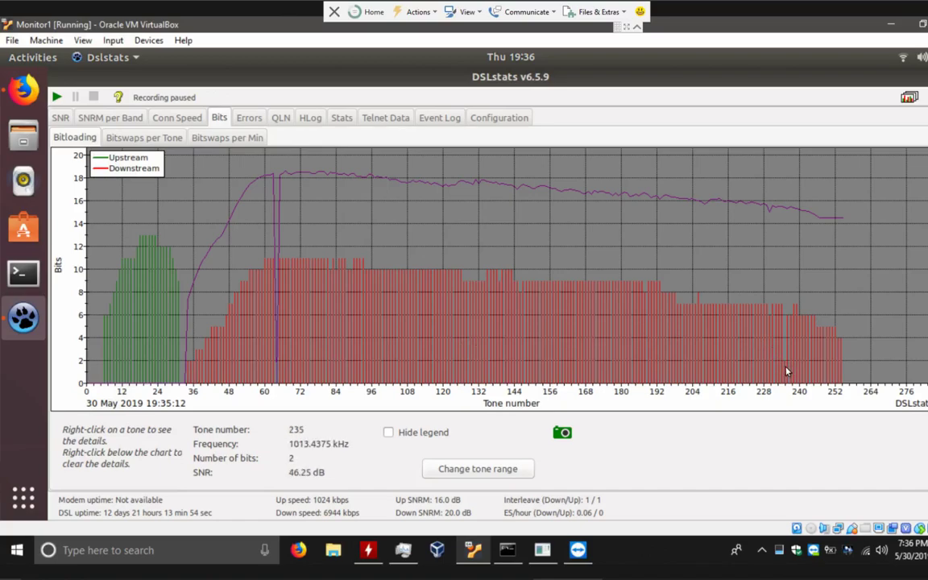
pyautogui.rightClick(699, 353)
pyautogui.rightClick(632, 330)
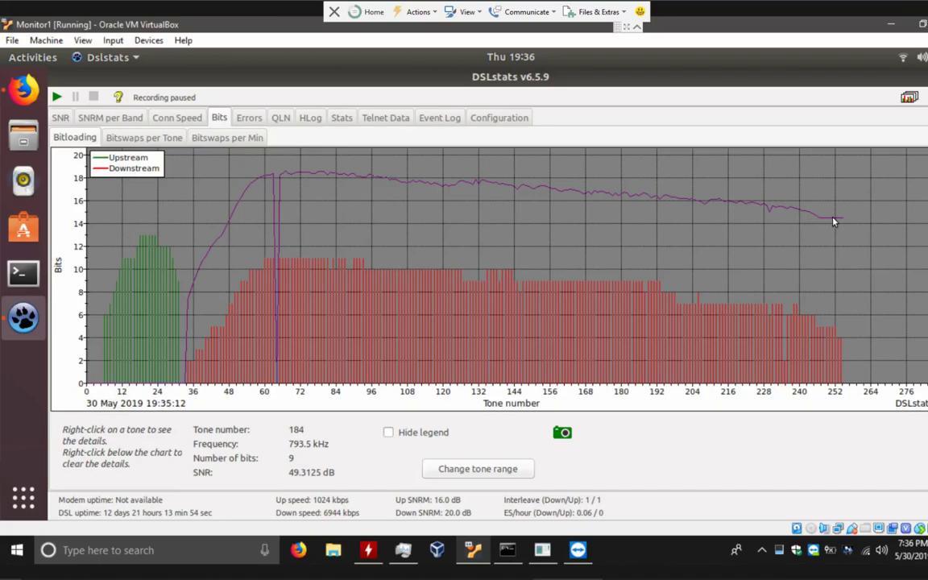
pyautogui.rightClick(829, 332)
pyautogui.rightClick(809, 346)
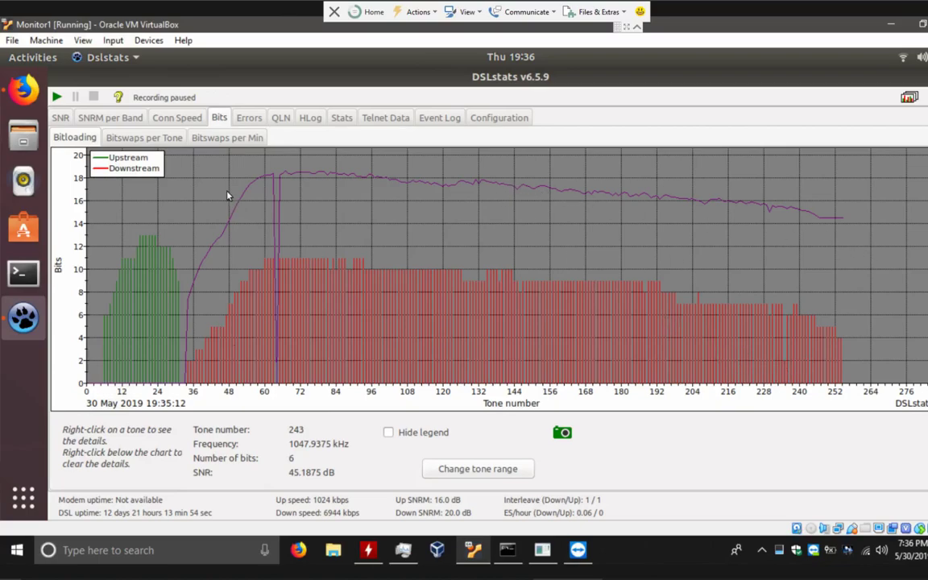
# Step: Resume the DSLstats recording and switch to the Frontier Line Stats page in Firefox
pyautogui.click(57, 96)
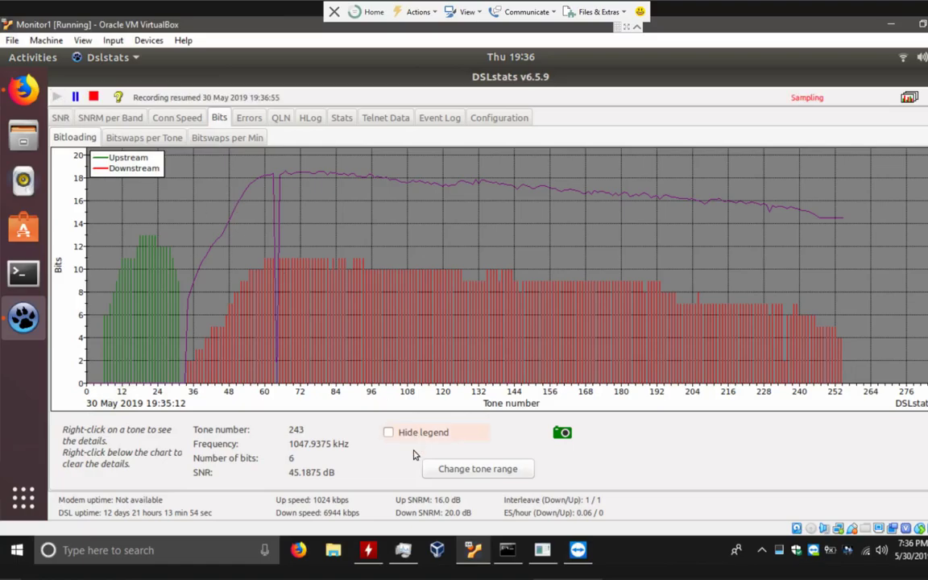
pyautogui.click(145, 578)
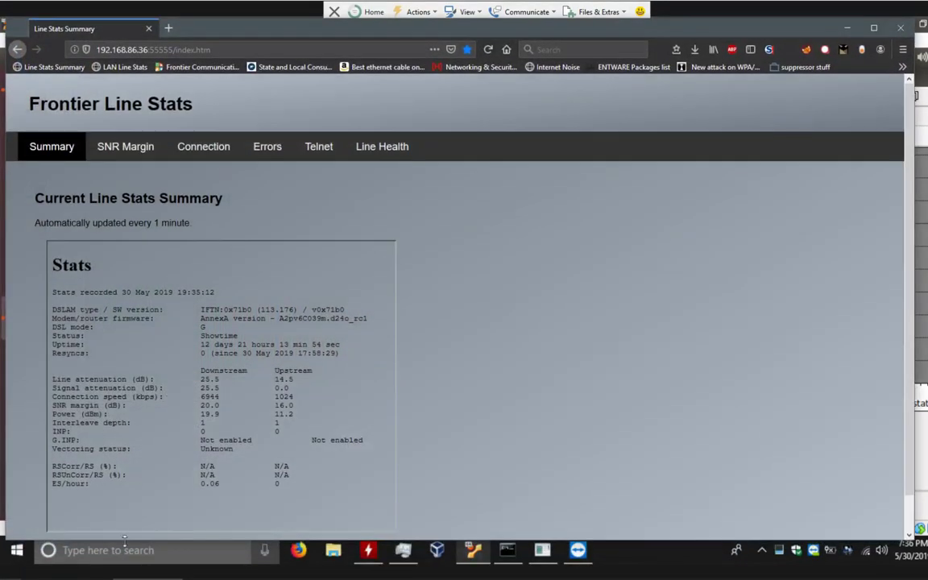
pyautogui.click(304, 243)
pyautogui.moveTo(248, 29); pyautogui.dragTo(306, 37)
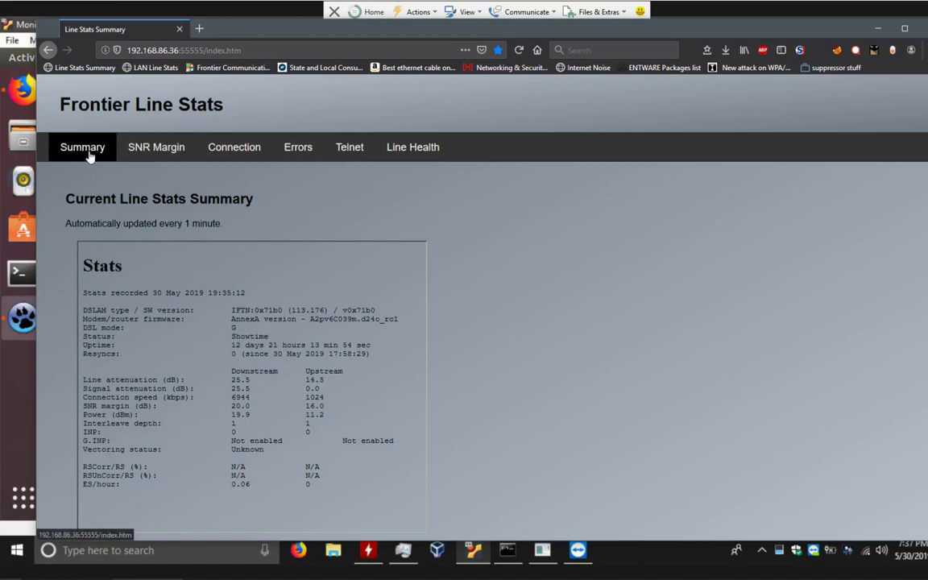
# Step: Open the SNR Margin page of Frontier Line Stats and look through its graphs
pyautogui.click(125, 136)
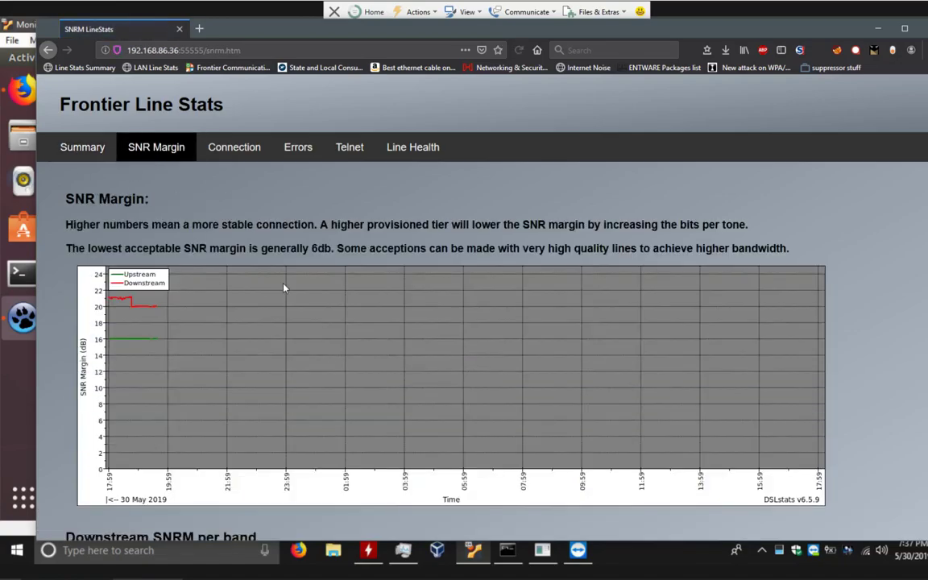
pyautogui.scroll(-5, 283, 287)
pyautogui.scroll(4, 350, 350)
pyautogui.scroll(1, 350, 350)
# Step: Open the Connection page and highlight the provider equipment's supported modes and the current upstream and downstream rates
pyautogui.click(235, 146)
pyautogui.scroll(-3, 689, 344)
pyautogui.scroll(3, 535, 278)
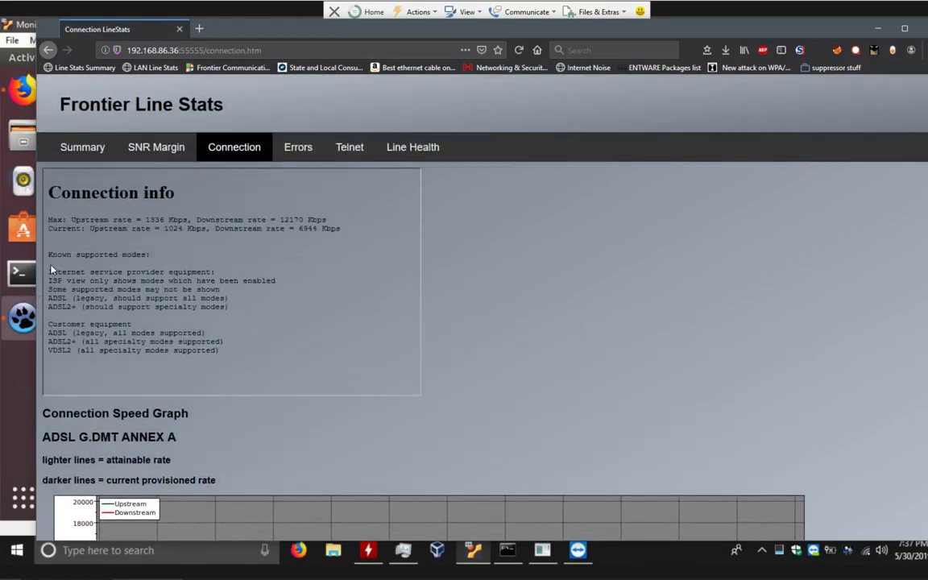
pyautogui.moveTo(49, 272); pyautogui.dragTo(268, 300)
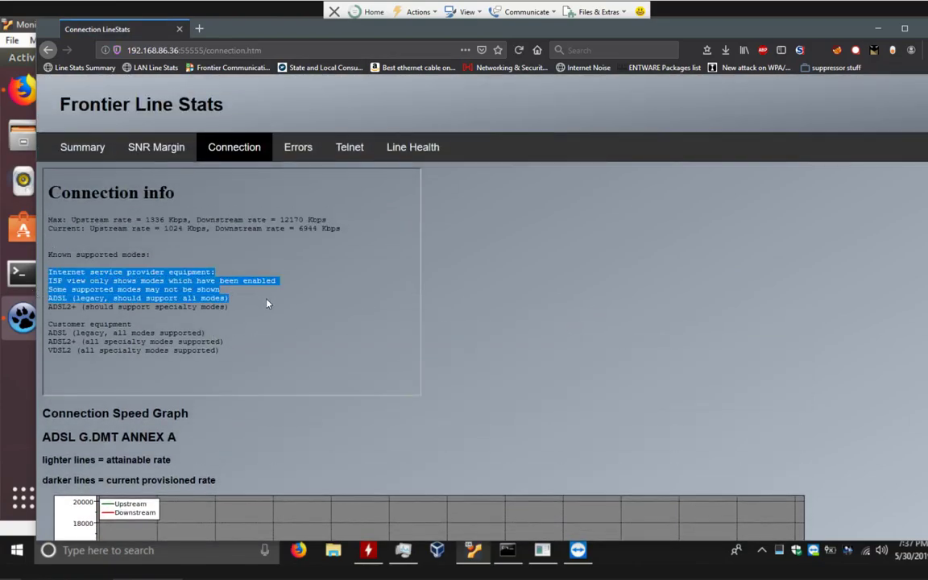
pyautogui.click(244, 307)
pyautogui.moveTo(238, 309); pyautogui.dragTo(58, 268)
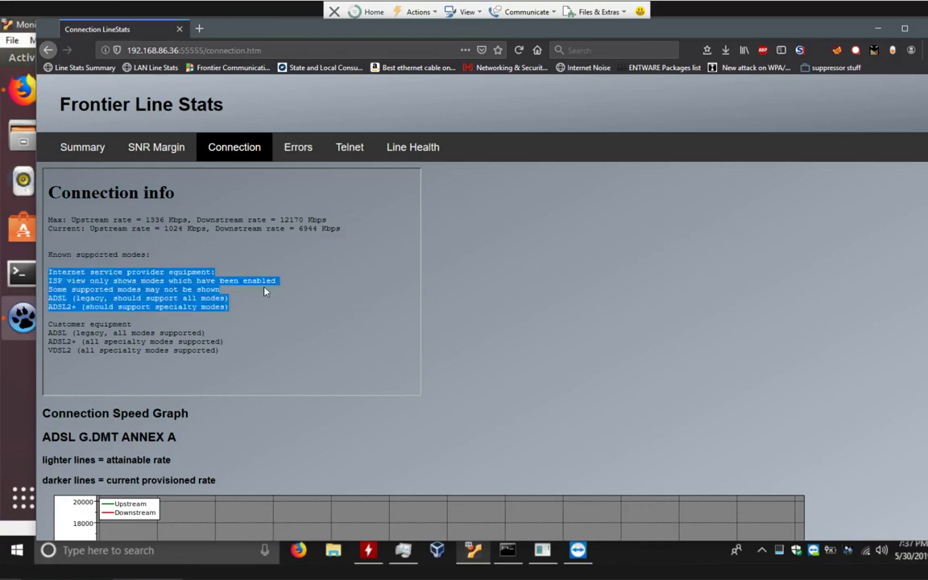
pyautogui.click(253, 314)
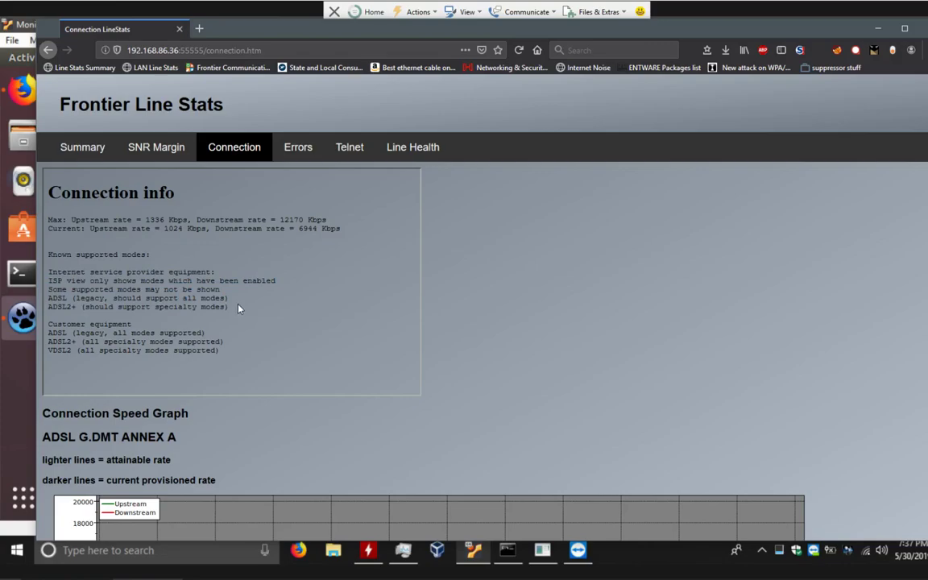
pyautogui.moveTo(48, 229); pyautogui.dragTo(339, 230)
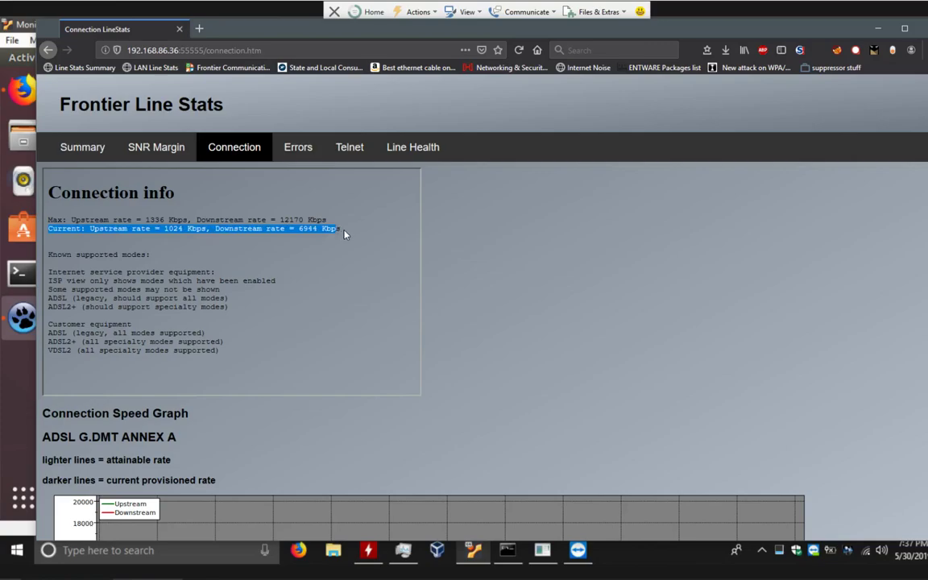
pyautogui.click(348, 232)
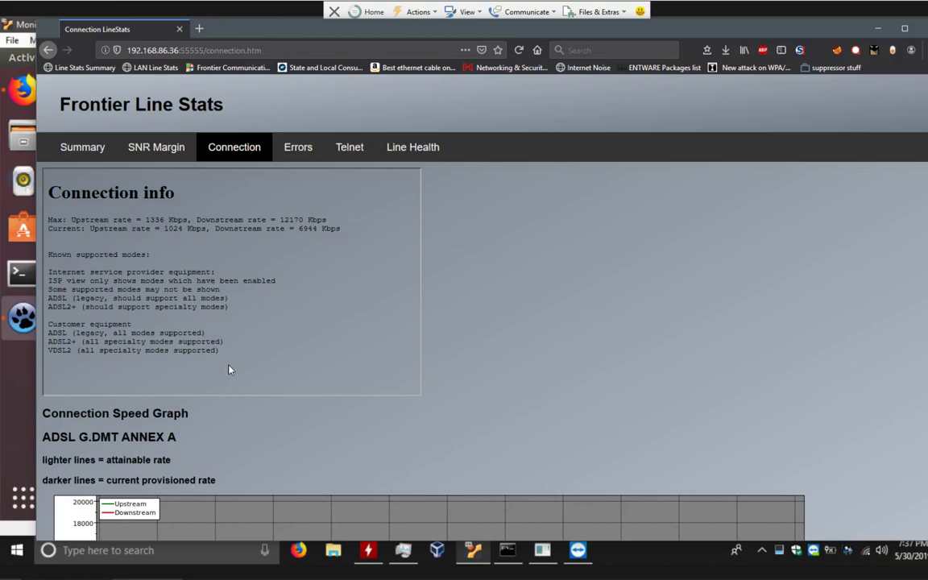
# Step: Examine the Connection Speed Graph and the Bit Loading chart on the Connection page
pyautogui.scroll(-5, 228, 370)
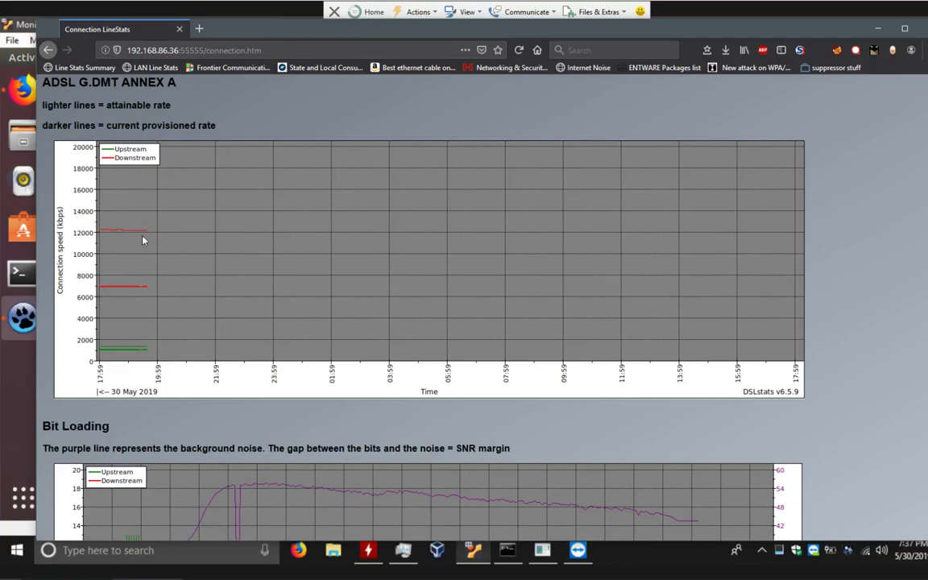
pyautogui.scroll(2, 124, 236)
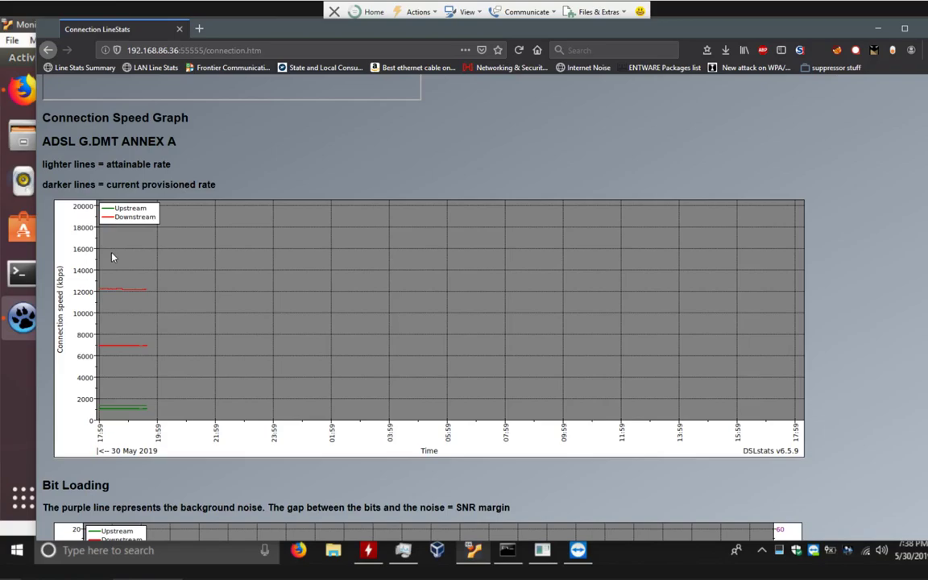
pyautogui.scroll(3, 113, 258)
pyautogui.scroll(-3, 133, 245)
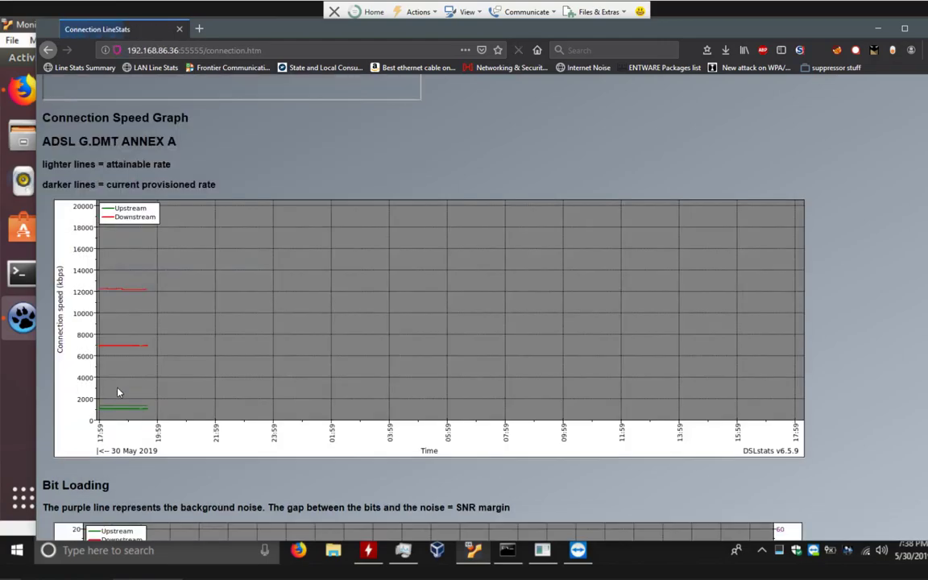
pyautogui.scroll(-3, 117, 392)
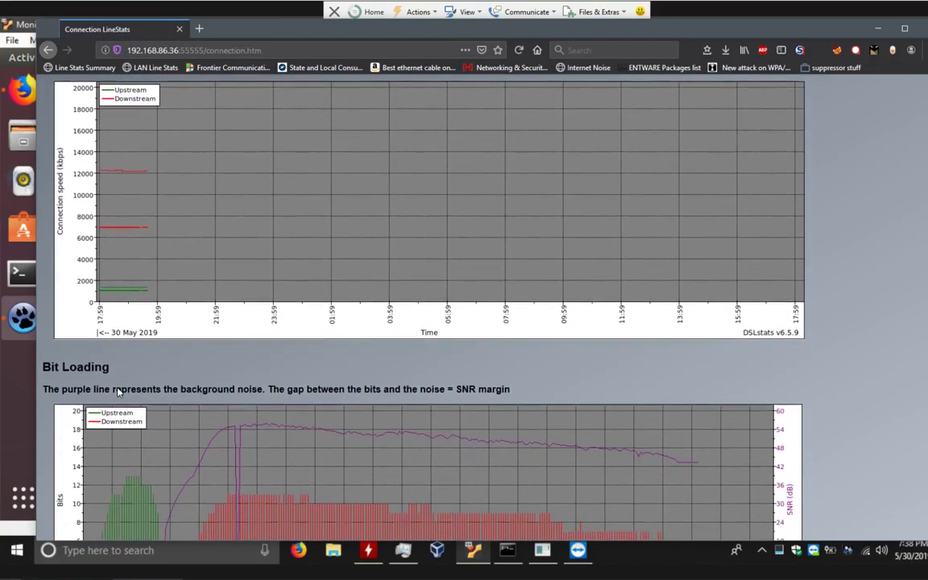
pyautogui.scroll(-3, 118, 392)
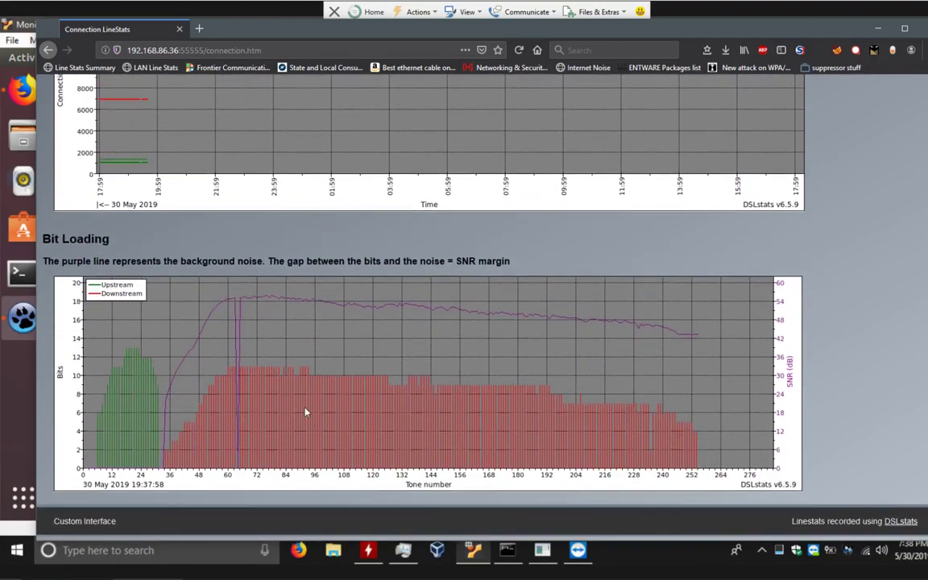
pyautogui.scroll(15, 285, 368)
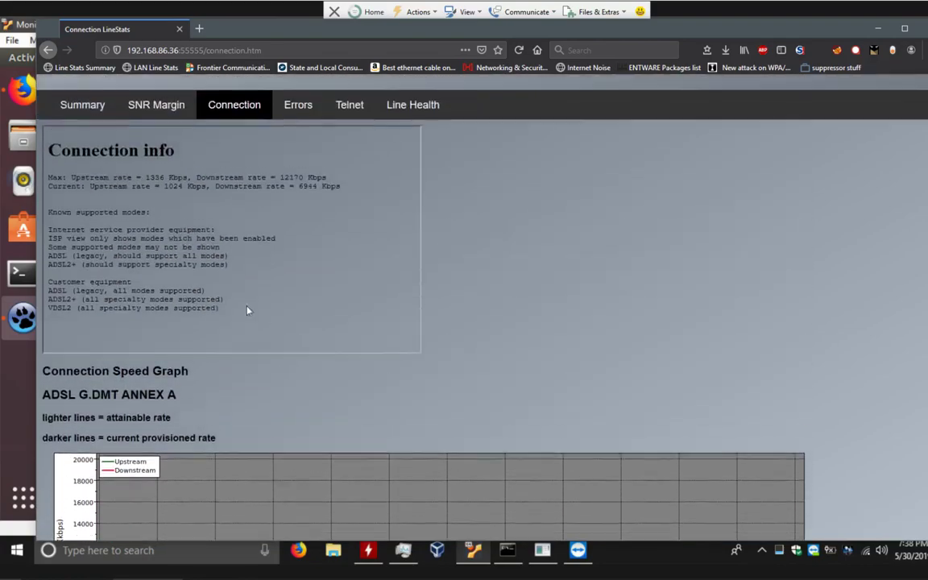
# Step: Open the Errors page and review the Errored Seconds and CRC graphs
pyautogui.click(300, 150)
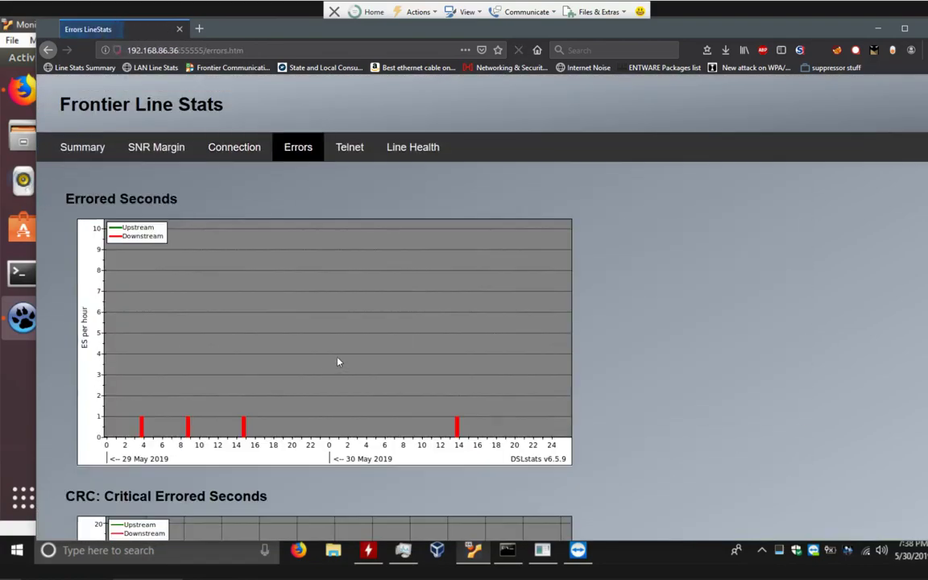
pyautogui.scroll(-4, 333, 363)
pyautogui.scroll(3, 194, 297)
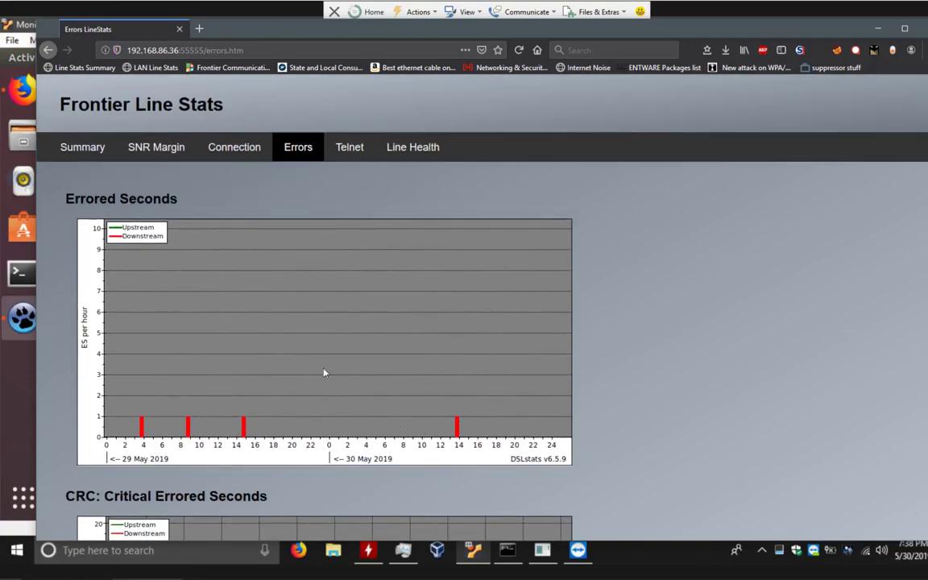
# Step: Return to the Connection page and bring its Bit Loading chart into view
pyautogui.click(239, 150)
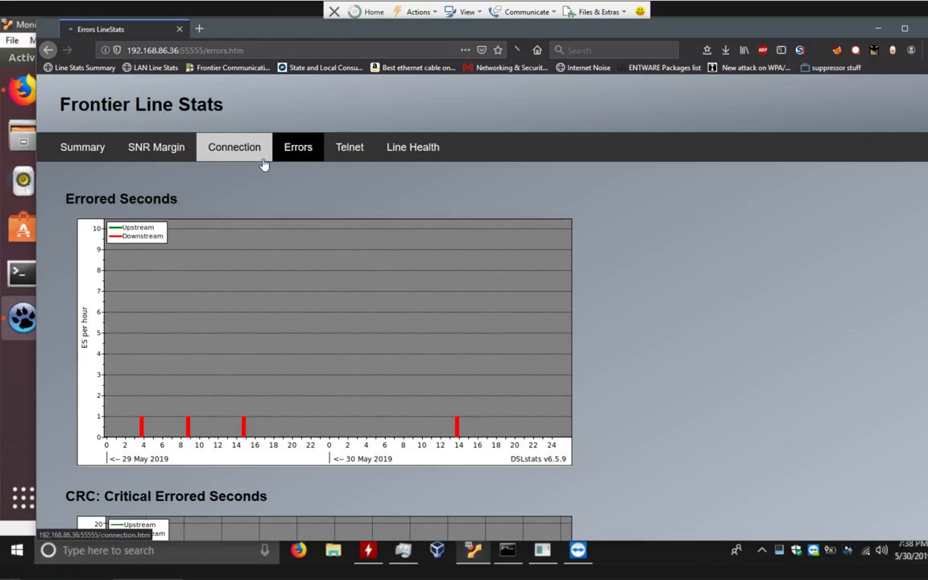
pyautogui.scroll(-6, 515, 350)
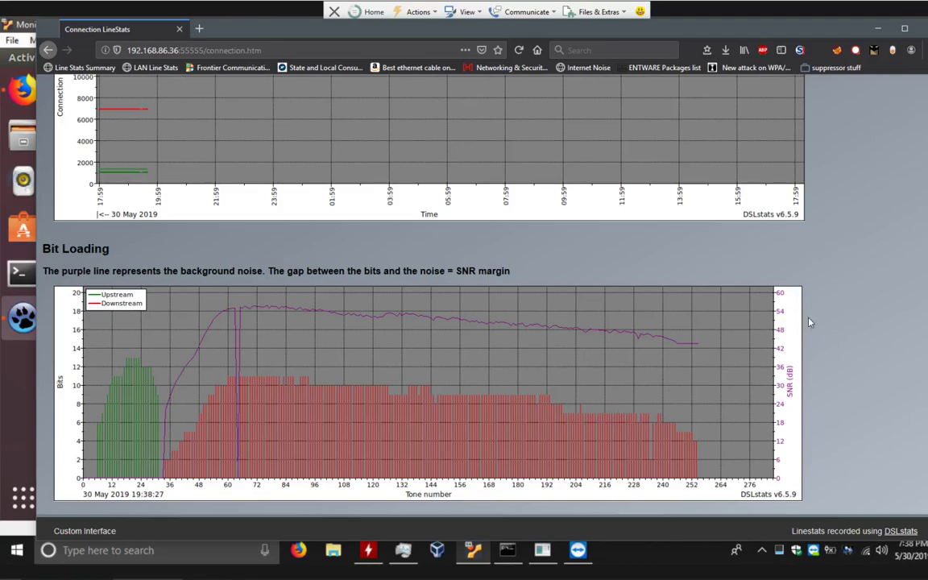
# Step: Open the Line Health page and examine the Quiet Line Noise and Hlog(f) graphs
pyautogui.scroll(7, 822, 363)
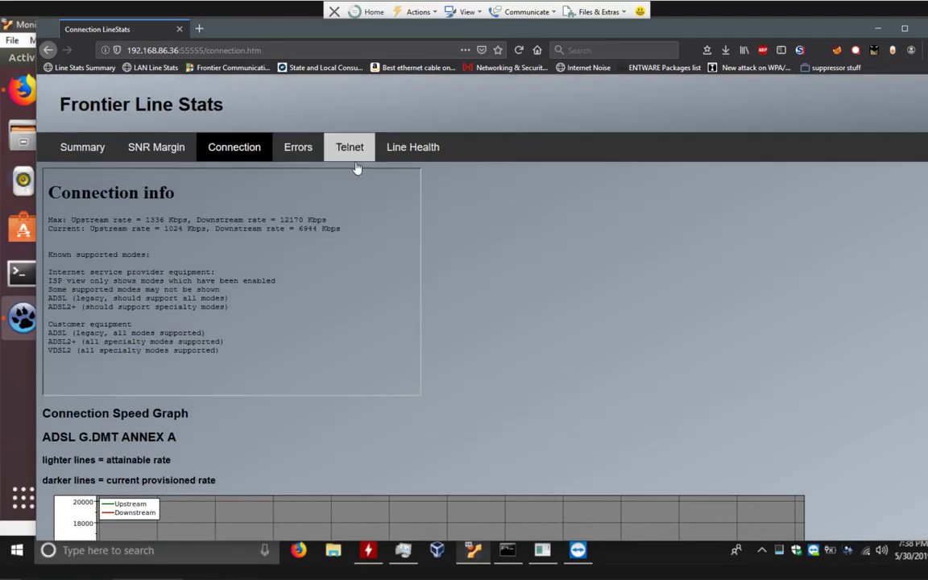
pyautogui.click(424, 155)
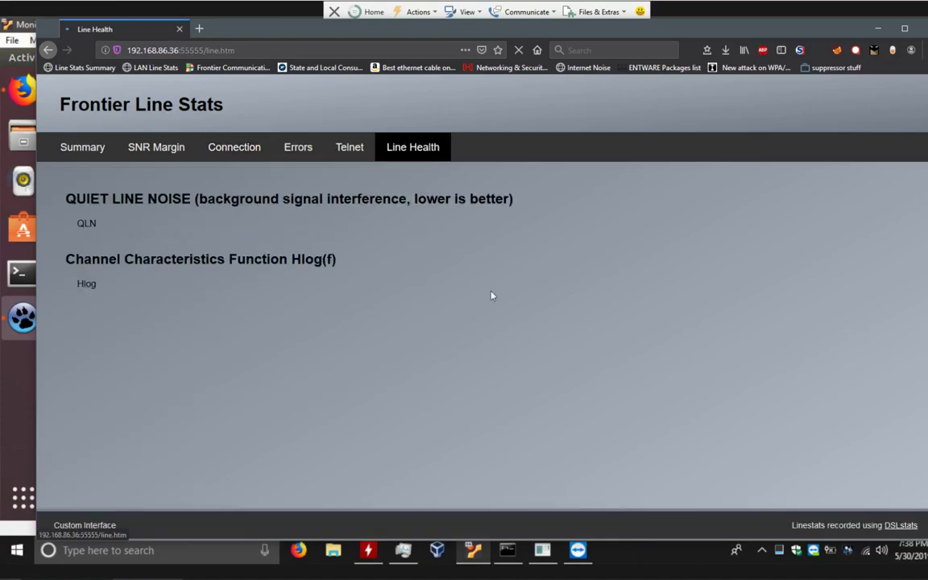
pyautogui.scroll(-2, 410, 308)
pyautogui.scroll(-2, 402, 290)
pyautogui.scroll(3, 379, 314)
pyautogui.scroll(-4, 322, 306)
pyautogui.scroll(3, 637, 301)
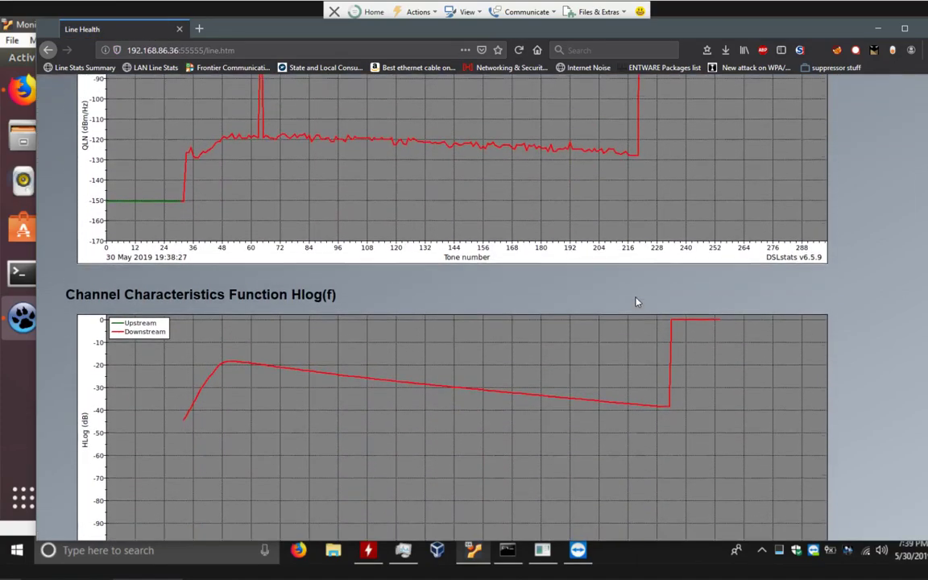
pyautogui.scroll(-1, 621, 300)
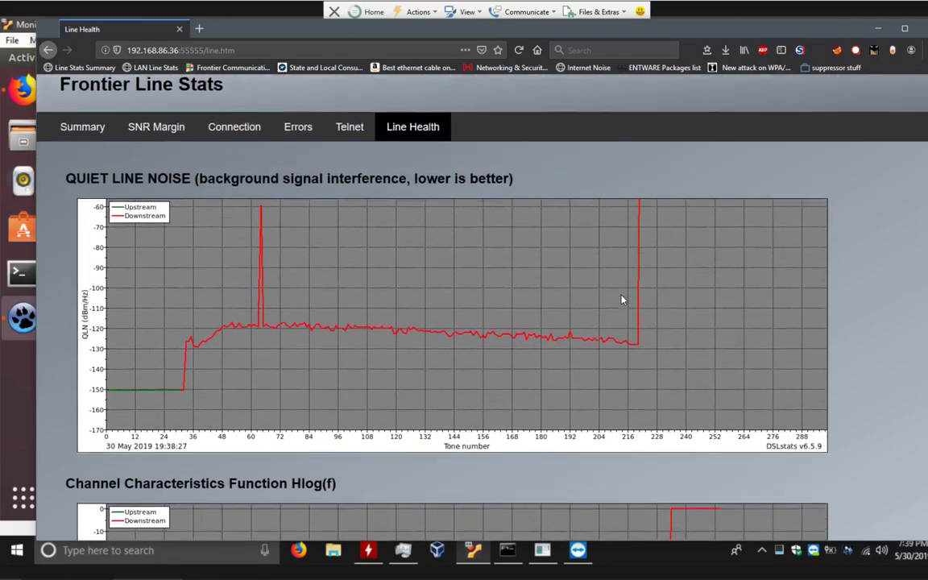
pyautogui.scroll(1, 466, 275)
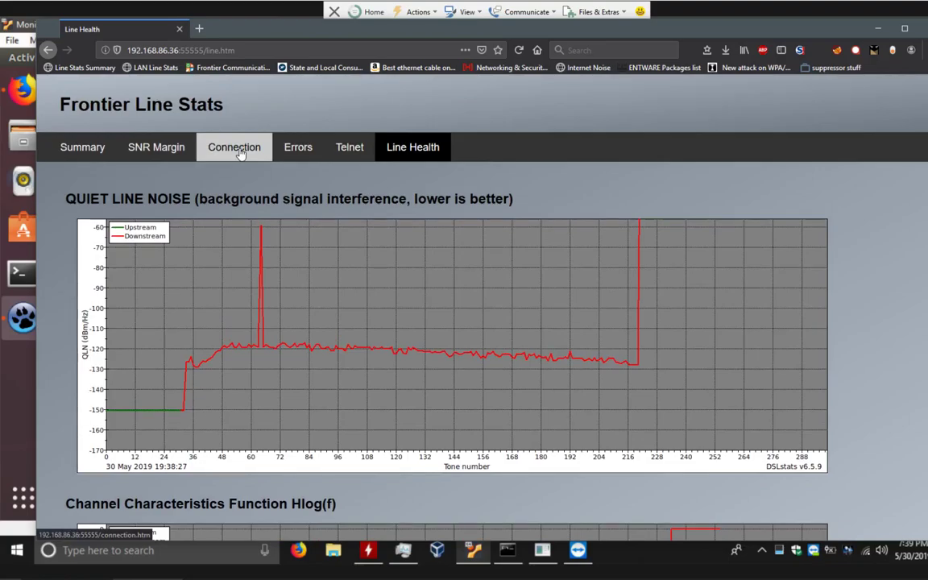
# Step: Open the Telnet page, review the full connection stats and highlight the total time above the error counters
pyautogui.click(356, 155)
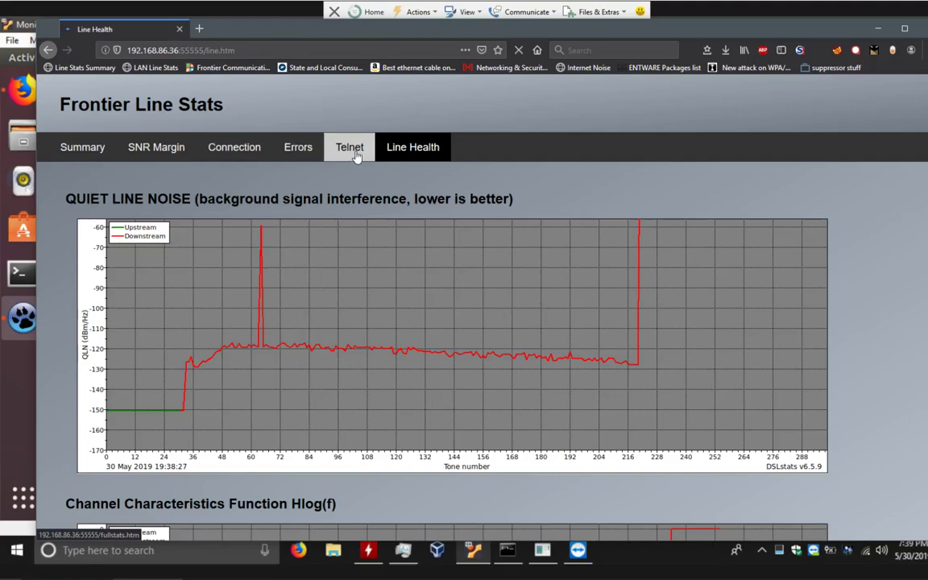
pyautogui.scroll(-4, 707, 315)
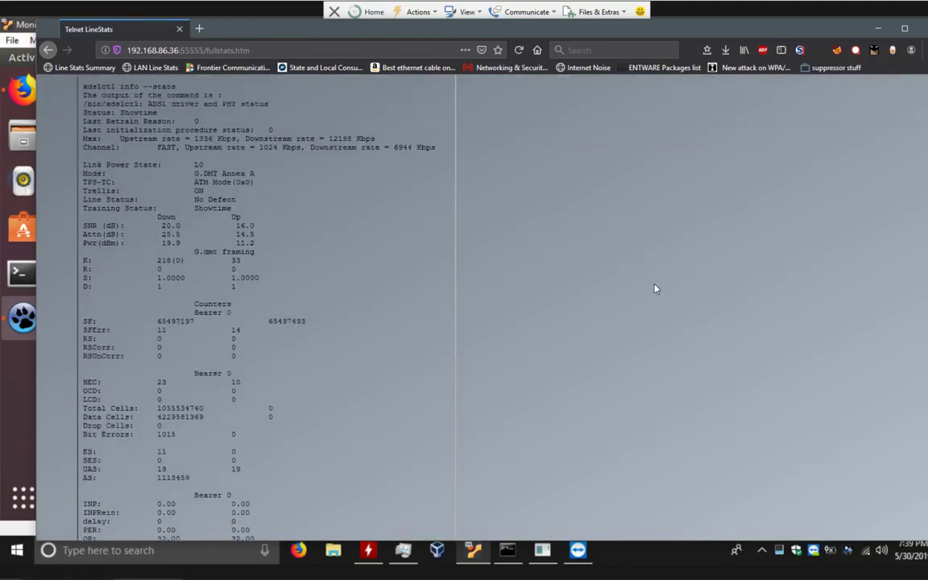
pyautogui.scroll(4, 650, 286)
pyautogui.scroll(-2, 508, 339)
pyautogui.scroll(1, 507, 339)
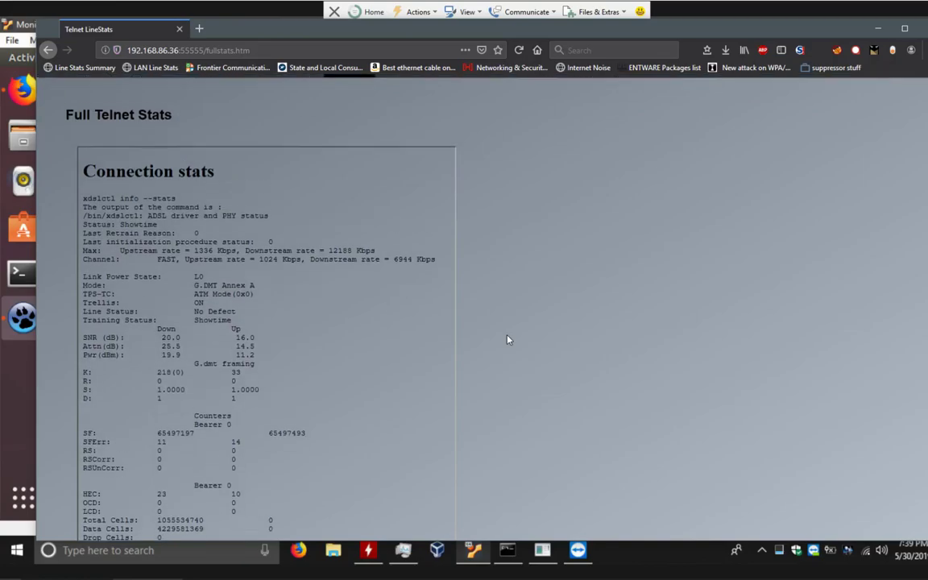
pyautogui.scroll(-10, 507, 339)
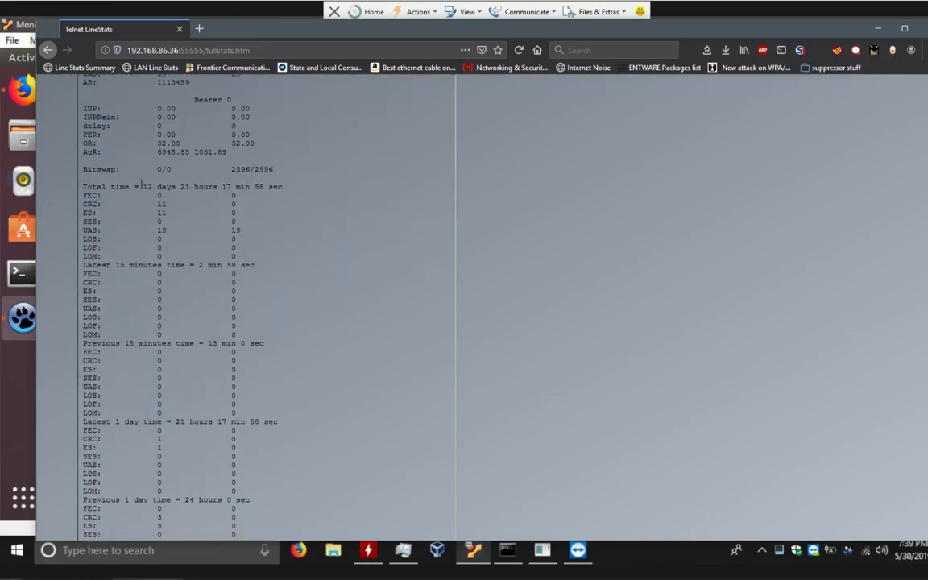
pyautogui.moveTo(147, 182); pyautogui.dragTo(281, 187)
# Step: Highlight the downstream and upstream CRC counts under Since Link time, and return to the start of the Telnet stats
pyautogui.scroll(-3, 281, 302)
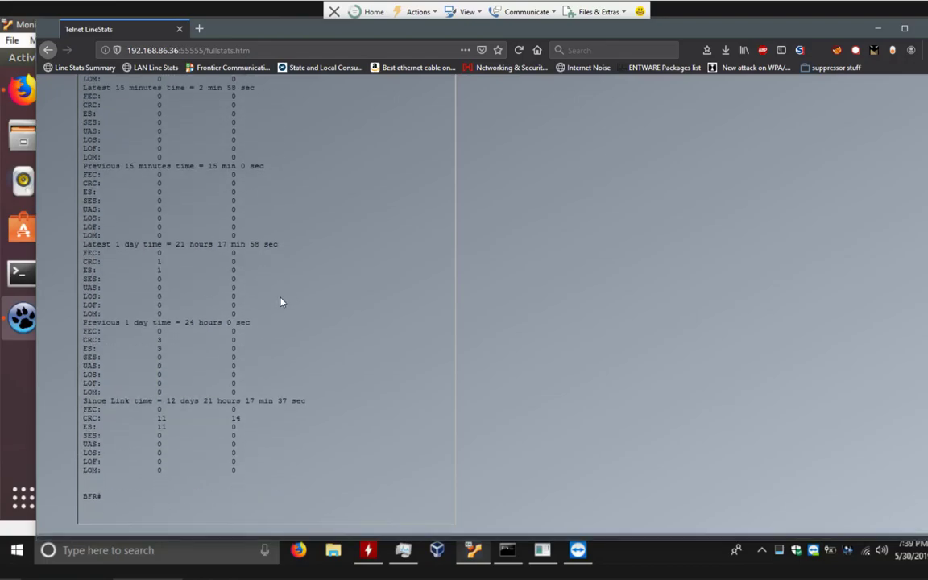
pyautogui.moveTo(194, 420); pyautogui.dragTo(165, 417)
pyautogui.doubleClick(235, 418)
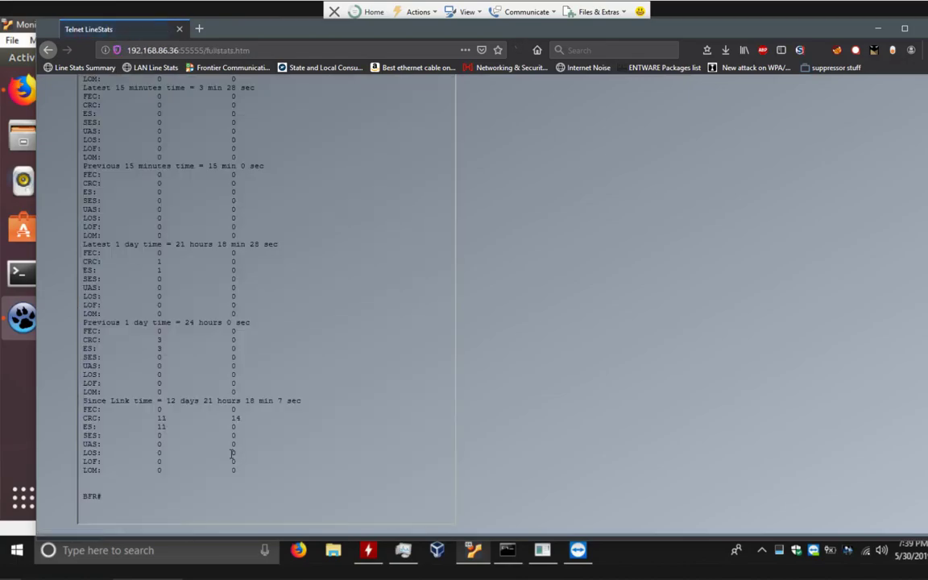
pyautogui.doubleClick(235, 418)
pyautogui.click(315, 418)
pyautogui.scroll(15, 315, 418)
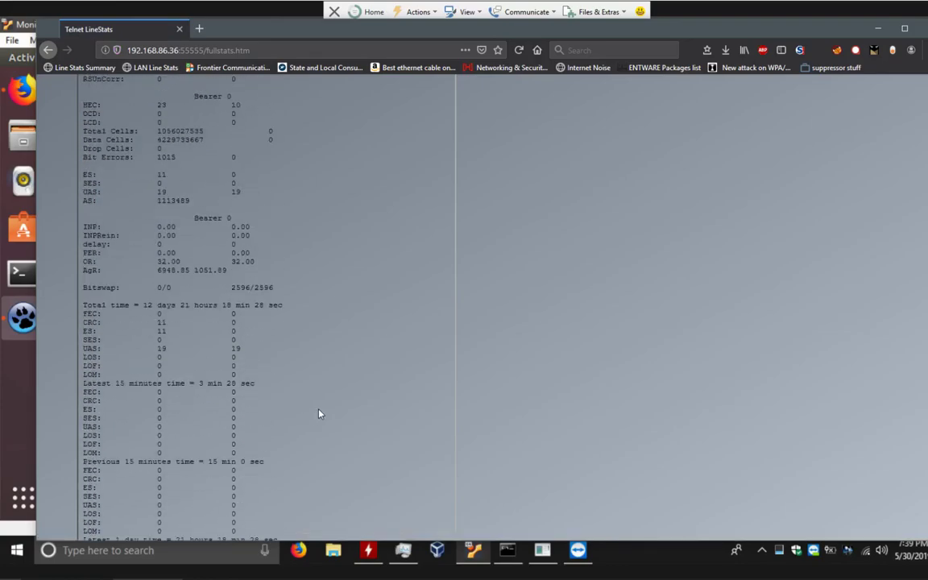
pyautogui.scroll(1, 312, 412)
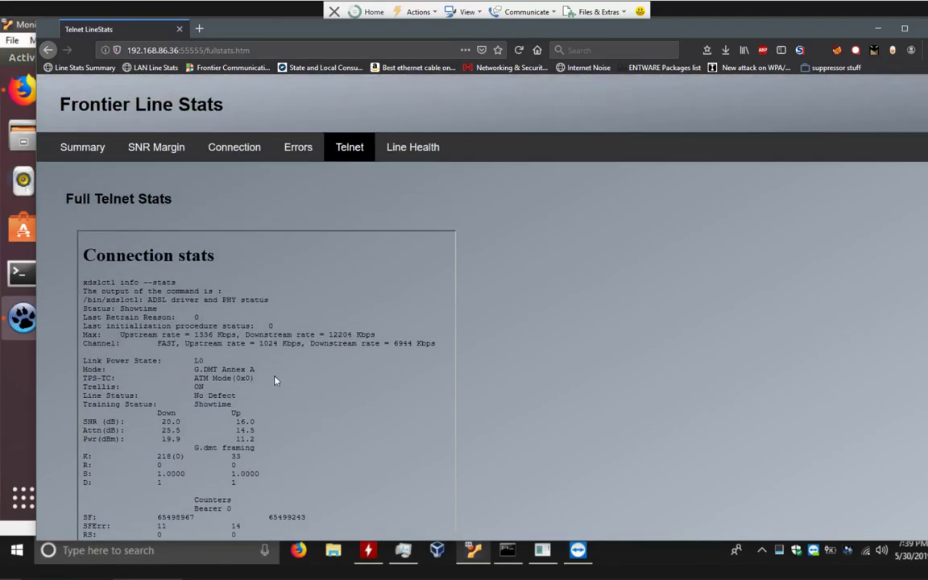